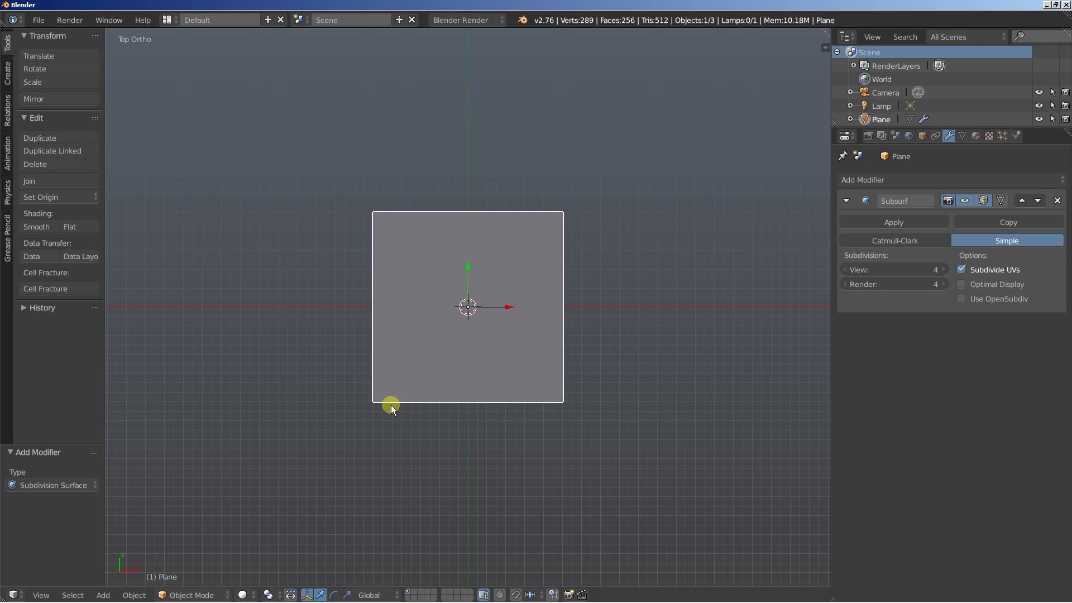
# - Switch the plane to Sculpt Mode, applying its Subsurf modifier and enabling Dyntopo
pyautogui.click(196, 594)
pyautogui.click(193, 550)
pyautogui.scroll(-1, 431, 415)
pyautogui.keyDown('shift'); pyautogui.moveTo(428, 381); pyautogui.dragTo(447, 458, button='middle'); pyautogui.keyUp('shift')
pyautogui.click(25, 340)
pyautogui.click(45, 360)
pyautogui.click(863, 216)
pyautogui.click(58, 358)
# - Choose the Snake Hook brush with a radius of 55 px and a Dyntopo detail size of 8 px
pyautogui.click(61, 84)
pyautogui.click(425, 223)
pyautogui.click(50, 367)
pyautogui.press('Return')
pyautogui.scroll(-1, 311, 316)
pyautogui.moveTo(311, 316); pyautogui.dragTo(370, 327)
pyautogui.click(370, 327)
pyautogui.scroll(-1, 469, 326)
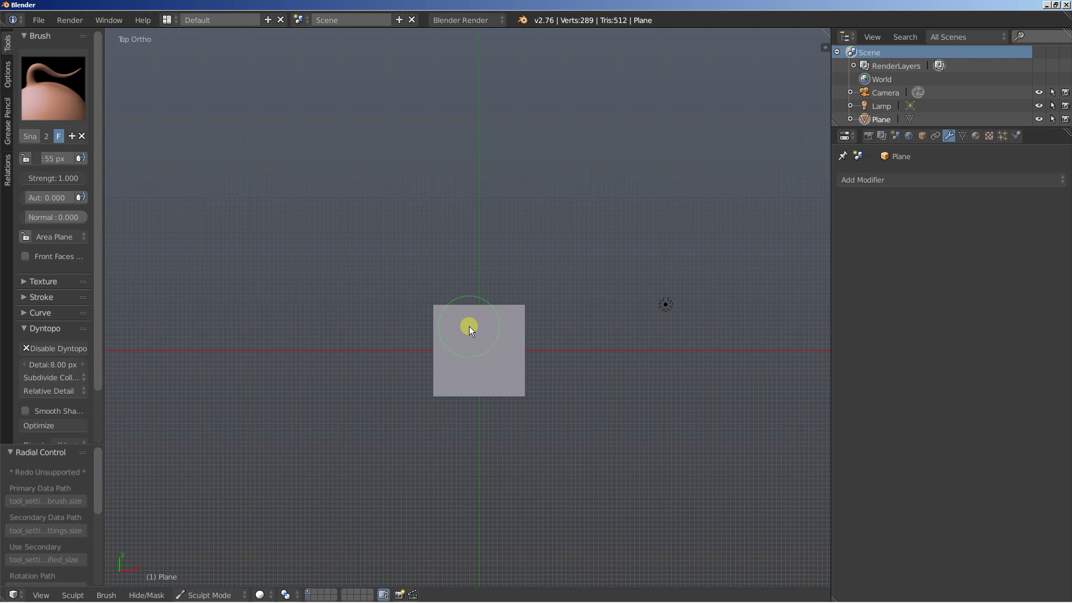
# - Pull curved, tapering limbs out of the plane's side, upper and lower edges with the Snake Hook brush to form a mirrored, insect-like outline
pyautogui.moveTo(469, 326)
pyautogui.mouseDown()
pyautogui.moveTo(394, 279)
pyautogui.moveTo(327, 283)
pyautogui.mouseUp()
pyautogui.moveTo(464, 342)
pyautogui.mouseDown()
pyautogui.moveTo(401, 370)
pyautogui.moveTo(294, 372)
pyautogui.mouseUp()
pyautogui.moveTo(455, 372)
pyautogui.mouseDown()
pyautogui.moveTo(399, 444)
pyautogui.moveTo(346, 462)
pyautogui.moveTo(359, 455)
pyautogui.mouseUp()
pyautogui.moveTo(484, 376)
pyautogui.mouseDown()
pyautogui.moveTo(457, 460)
pyautogui.moveTo(405, 503)
pyautogui.mouseUp()
pyautogui.moveTo(101, 340); pyautogui.dragTo(101, 400)
pyautogui.click(25, 419)
pyautogui.scroll(-5, 42, 414)
pyautogui.click(74, 341)
pyautogui.moveTo(431, 327)
pyautogui.mouseDown()
pyautogui.moveTo(455, 311)
pyautogui.moveTo(456, 287)
pyautogui.moveTo(437, 246)
pyautogui.moveTo(394, 220)
pyautogui.moveTo(374, 176)
pyautogui.mouseUp()
pyautogui.moveTo(446, 327)
pyautogui.mouseDown()
pyautogui.moveTo(391, 329)
pyautogui.moveTo(272, 298)
pyautogui.moveTo(257, 306)
pyautogui.mouseUp()
pyautogui.moveTo(457, 280)
pyautogui.mouseDown()
pyautogui.moveTo(471, 226)
pyautogui.moveTo(424, 199)
pyautogui.moveTo(416, 177)
pyautogui.moveTo(463, 132)
pyautogui.mouseUp()
# - Leave Sculpt Mode and open the sculpted plane's mesh in Edit Mode
pyautogui.moveTo(547, 387); pyautogui.dragTo(483, 340, button='middle')
pyautogui.keyDown('shift'); pyautogui.moveTo(387, 323); pyautogui.dragTo(518, 327, button='middle'); pyautogui.keyUp('shift')
pyautogui.scroll(2, 518, 327)
pyautogui.click(213, 595)
pyautogui.click(214, 580)
pyautogui.moveTo(373, 406); pyautogui.dragTo(418, 399, button='middle')
pyautogui.scroll(-2, 418, 400)
pyautogui.scroll(1, 457, 408)
pyautogui.press('Tab')
# - Select the stray vertices and loose edges trailing off the limb tips and delete them as vertices
pyautogui.rightClick(319, 111)
pyautogui.keyDown('shift'); pyautogui.rightClick(329, 95); pyautogui.keyUp('shift')
pyautogui.keyDown('shift'); pyautogui.rightClick(622, 79); pyautogui.keyUp('shift')
pyautogui.press('KP_7')
pyautogui.scroll(-1, 589, 147)
pyautogui.press('b')
pyautogui.moveTo(422, 97); pyautogui.dragTo(616, 148)
pyautogui.press('b')
pyautogui.moveTo(693, 226); pyautogui.dragTo(730, 393)
pyautogui.press('b')
pyautogui.moveTo(581, 476); pyautogui.dragTo(545, 495)
pyautogui.click(438, 483)
pyautogui.press('b')
pyautogui.moveTo(439, 471); pyautogui.dragTo(480, 506)
pyautogui.press('b')
pyautogui.moveTo(301, 250); pyautogui.dragTo(335, 280)
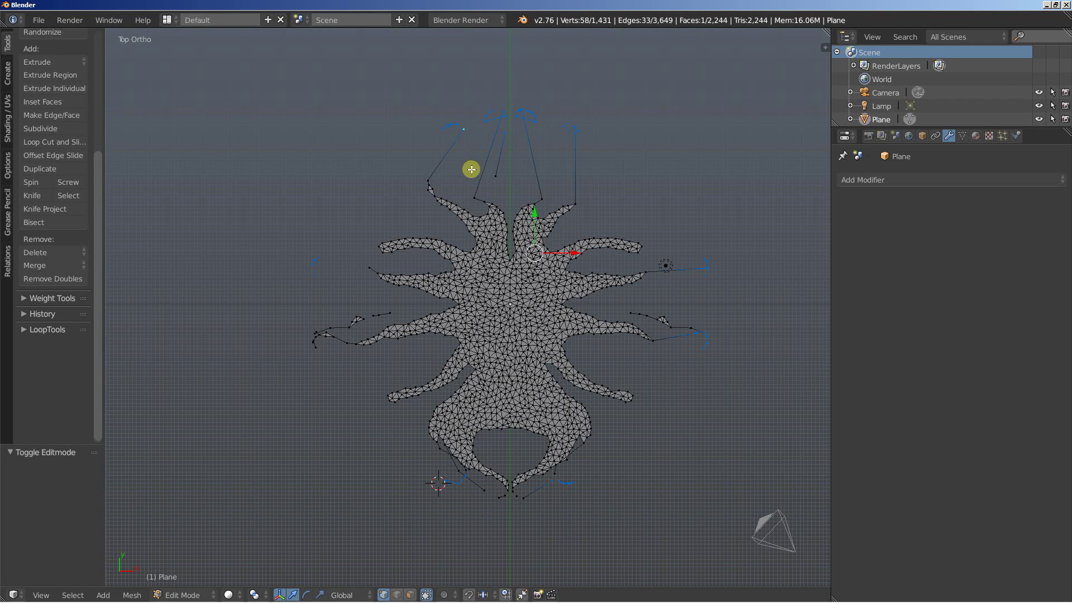
pyautogui.press('b')
pyautogui.moveTo(480, 168); pyautogui.dragTo(517, 187)
pyautogui.press('x')
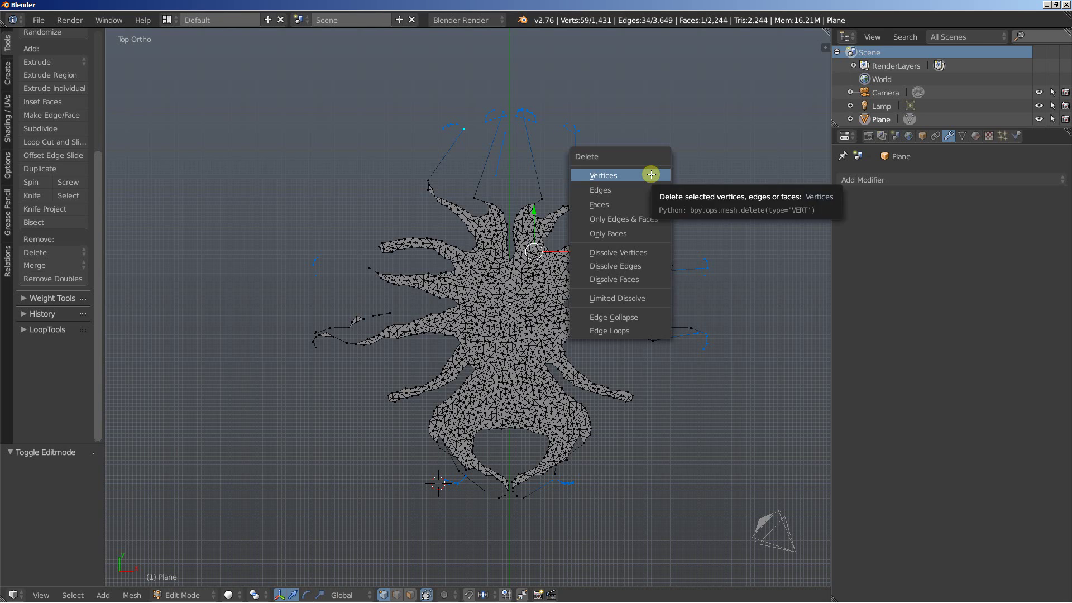
pyautogui.click(651, 173)
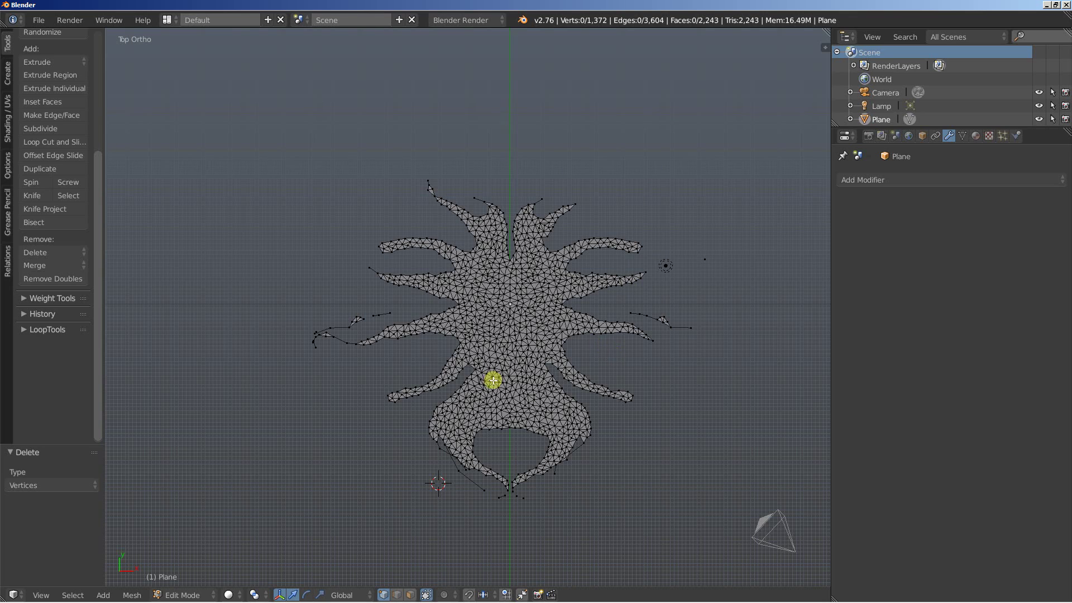
# - Return to Object Mode and add a Remesh modifier to the plane in Blocks mode
pyautogui.moveTo(516, 389); pyautogui.dragTo(469, 352, button='middle')
pyautogui.moveTo(420, 385); pyautogui.dragTo(472, 331, button='middle')
pyautogui.press('Tab')
pyautogui.click(859, 184)
pyautogui.click(815, 337)
pyautogui.click(945, 239)
pyautogui.click(933, 211)
# - Add a Solidify modifier above the Remesh modifier and raise the Remesh octree depth by two levels
pyautogui.click(905, 182)
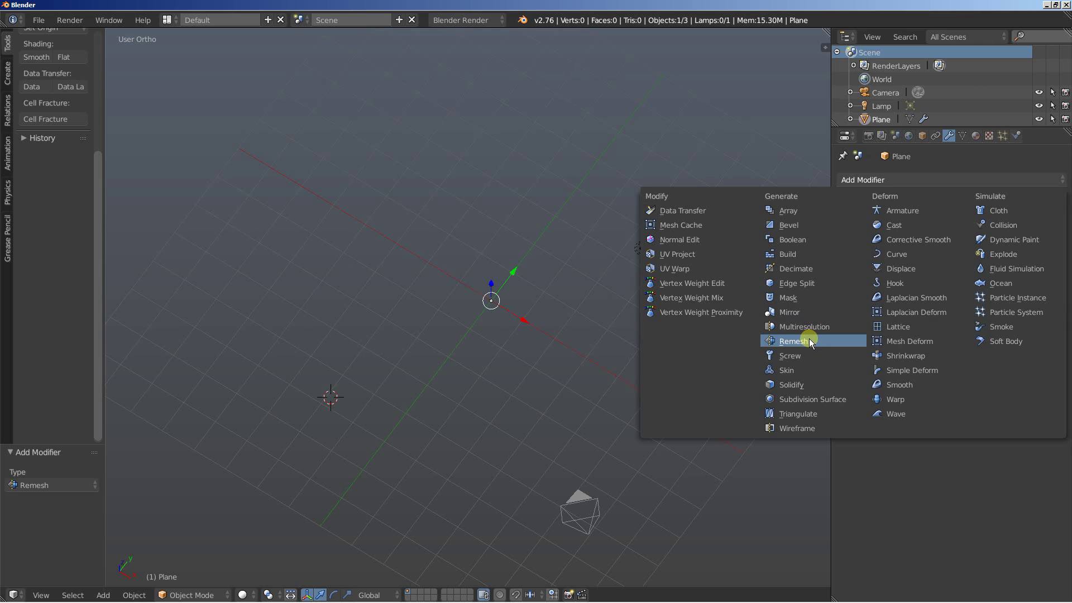
pyautogui.click(799, 382)
pyautogui.click(1021, 328)
pyautogui.scroll(1, 571, 359)
pyautogui.click(943, 431)
pyautogui.click(942, 431)
# - Set the Solidify thickness to 1.5 and apply both the Solidify and Remesh modifiers
pyautogui.moveTo(880, 240); pyautogui.dragTo(676, 254)
pyautogui.click(889, 241)
pyautogui.write('1.5')
pyautogui.press('Return')
pyautogui.keyDown('shift'); pyautogui.moveTo(549, 267); pyautogui.dragTo(523, 232, button='middle'); pyautogui.keyUp('shift')
pyautogui.click(884, 221)
pyautogui.click(885, 222)
# - Open the block mesh in Edit Mode with face selection and snap the 3D cursor to the center
pyautogui.moveTo(465, 319); pyautogui.dragTo(424, 343, button='middle')
pyautogui.scroll(2, 460, 327)
pyautogui.press('Tab')
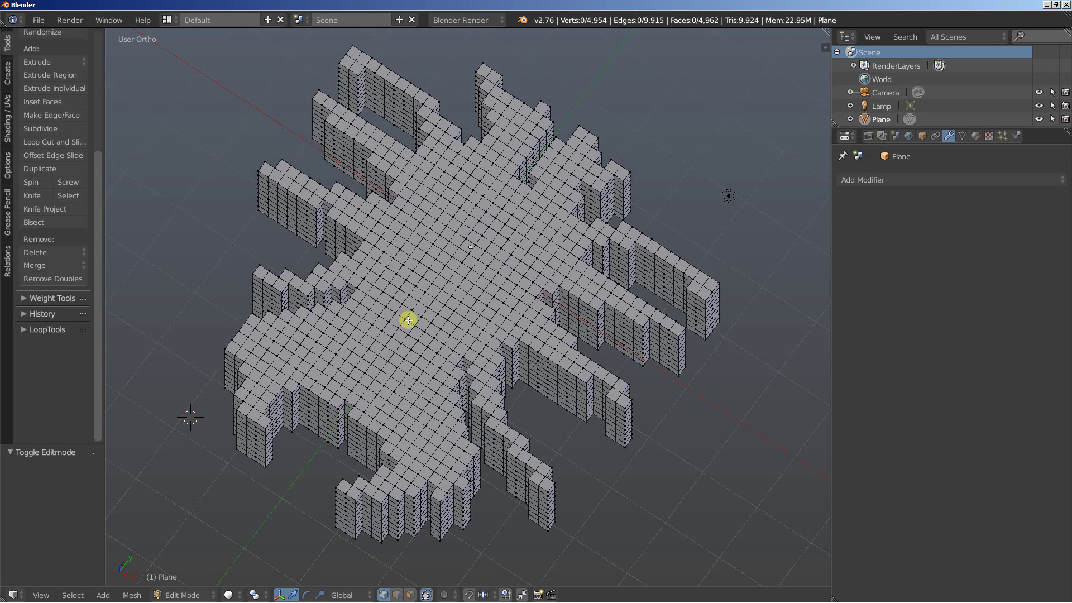
pyautogui.hotkey('ctrl', 'Tab')
pyautogui.click(393, 320)
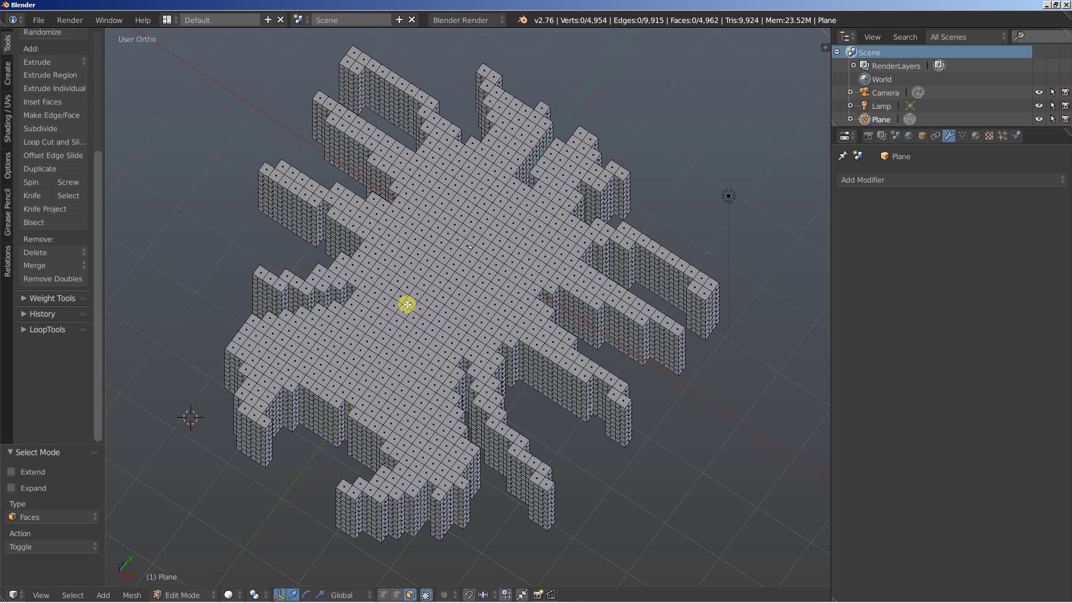
pyautogui.hotkey('shift', 's')
pyautogui.click(318, 423)
# - Box-select the outer side faces across the full width of the block mesh in straight-on orthographic views
pyautogui.press('KP_1')
pyautogui.keyDown('shift'); pyautogui.moveTo(323, 240); pyautogui.dragTo(305, 350, button='middle'); pyautogui.keyUp('shift')
pyautogui.press('b')
pyautogui.moveTo(221, 270); pyautogui.dragTo(710, 144)
pyautogui.moveTo(691, 196); pyautogui.dragTo(556, 258, button='middle')
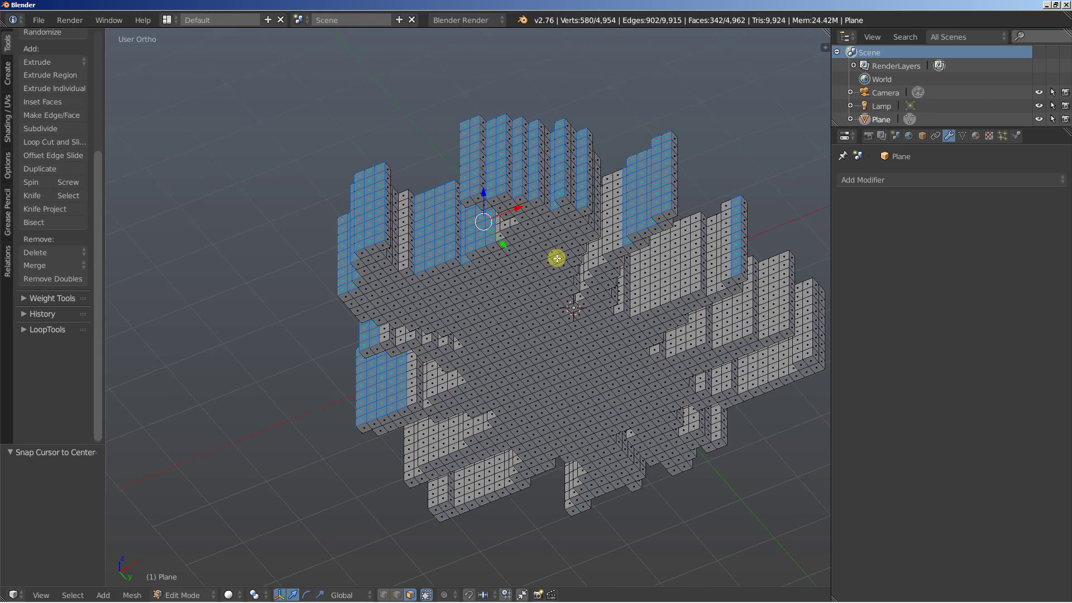
pyautogui.press('KP_1')
pyautogui.press('b')
pyautogui.moveTo(350, 445); pyautogui.dragTo(846, 302)
pyautogui.moveTo(660, 376); pyautogui.dragTo(581, 290, button='middle')
pyautogui.moveTo(543, 306); pyautogui.dragTo(443, 346, button='middle')
# - Set the pivot to Individual Origins, then extrude the selected faces individually in place and scale them to 0.7
pyautogui.click(262, 594)
pyautogui.click(291, 550)
pyautogui.scroll(4, 90, 253)
pyautogui.click(53, 179)
pyautogui.press('Escape')
pyautogui.moveTo(395, 285); pyautogui.dragTo(384, 304, button='middle')
pyautogui.scroll(4, 343, 344)
pyautogui.scroll(-2, 342, 345)
pyautogui.press('s')
pyautogui.click(335, 366)
pyautogui.scroll(-2, 336, 361)
# - Extrude the scaled faces outward by 1 and return to Object Mode
pyautogui.click(49, 162)
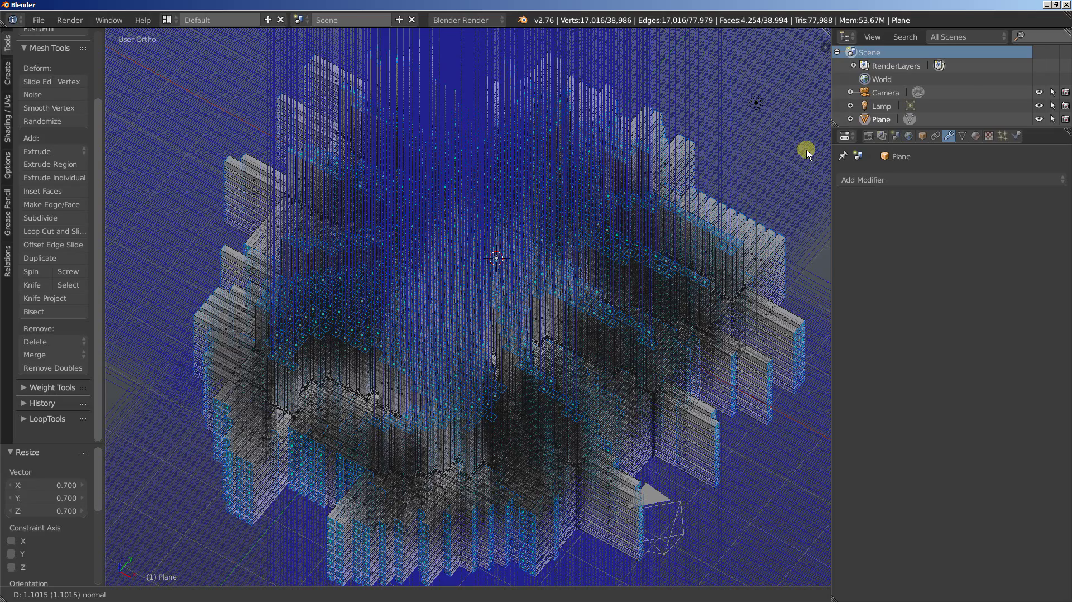
pyautogui.write('1')
pyautogui.press('Return')
pyautogui.press('Tab')
# - Examine the extruded block structure from several angles and distances
pyautogui.moveTo(612, 255); pyautogui.dragTo(594, 237, button='middle')
pyautogui.moveTo(507, 328); pyautogui.dragTo(433, 296, button='middle')
pyautogui.moveTo(376, 320); pyautogui.dragTo(479, 328, button='middle')
pyautogui.click(160, 591)
pyautogui.click(189, 591)
pyautogui.moveTo(634, 290)
pyautogui.mouseDown(button='middle')
pyautogui.moveTo(671, 224)
pyautogui.moveTo(661, 217)
pyautogui.moveTo(627, 246)
pyautogui.moveTo(615, 289)
pyautogui.mouseUp(button='middle')
pyautogui.scroll(-5, 543, 317)
pyautogui.moveTo(415, 369); pyautogui.dragTo(447, 361, button='middle')
pyautogui.scroll(4, 447, 360)
pyautogui.scroll(-4, 537, 343)
pyautogui.moveTo(551, 294); pyautogui.dragTo(518, 344, button='middle')
pyautogui.scroll(4, 518, 344)
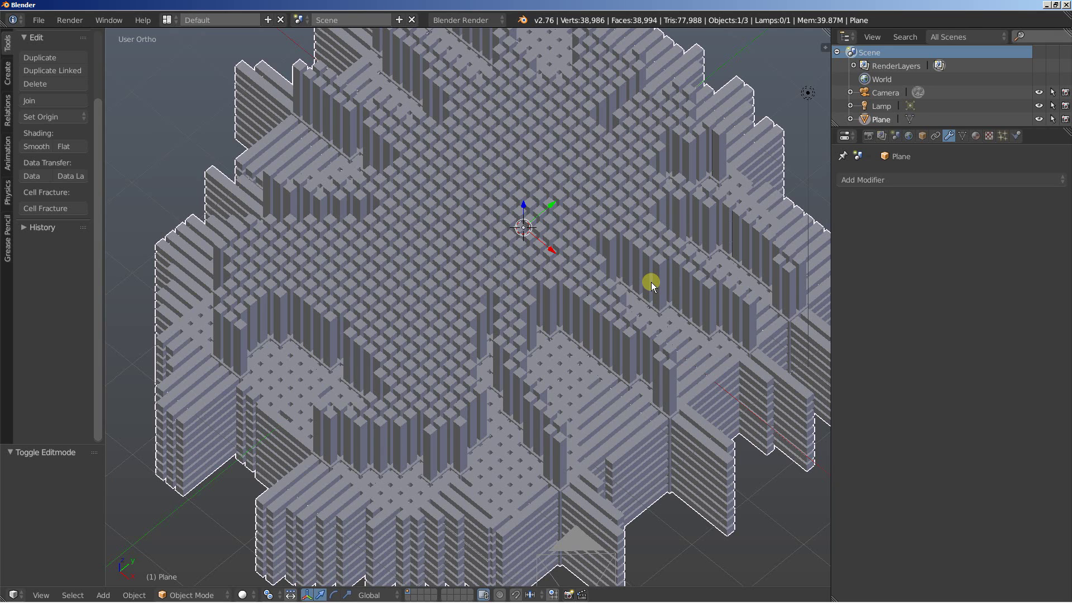